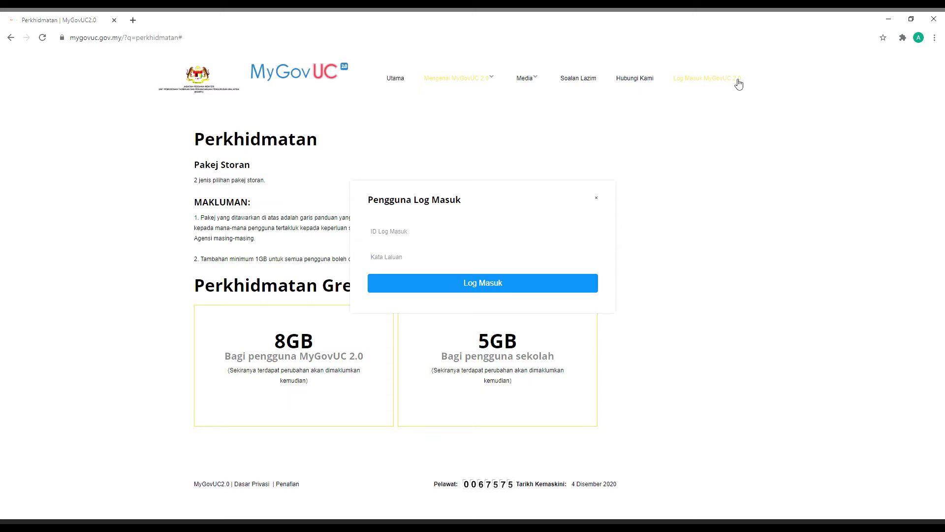
- Enter the user's login ID in the ID Log Masuk field, correcting the typos
click(420, 237)
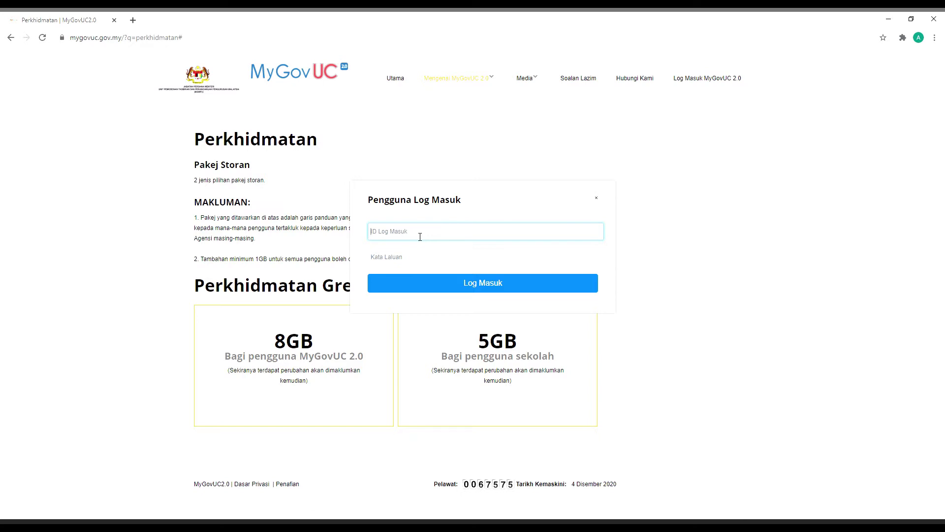
drag(396, 236, 376, 237)
key(BackSpace)
key(Delete)
key(Delete)
text(w)
- Enter the account password in Kata Laluan and submit the login
click(415, 262)
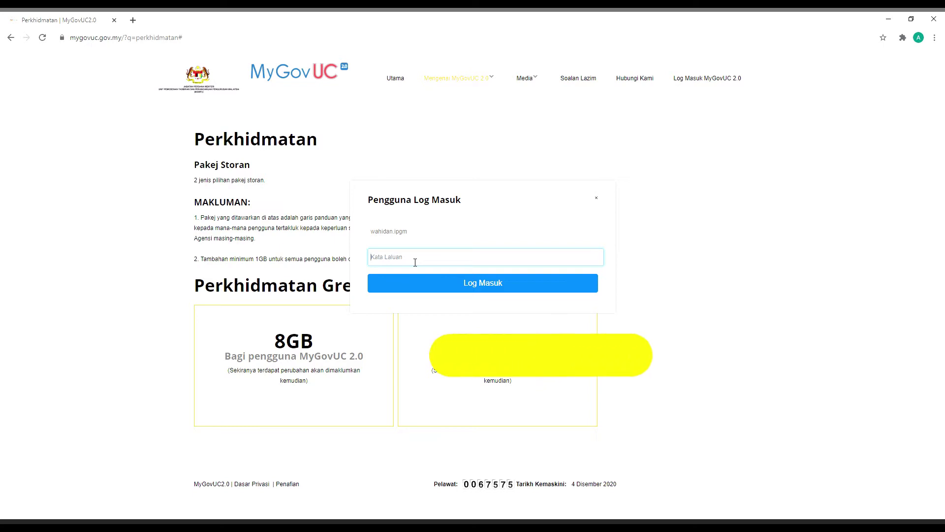
text(••)
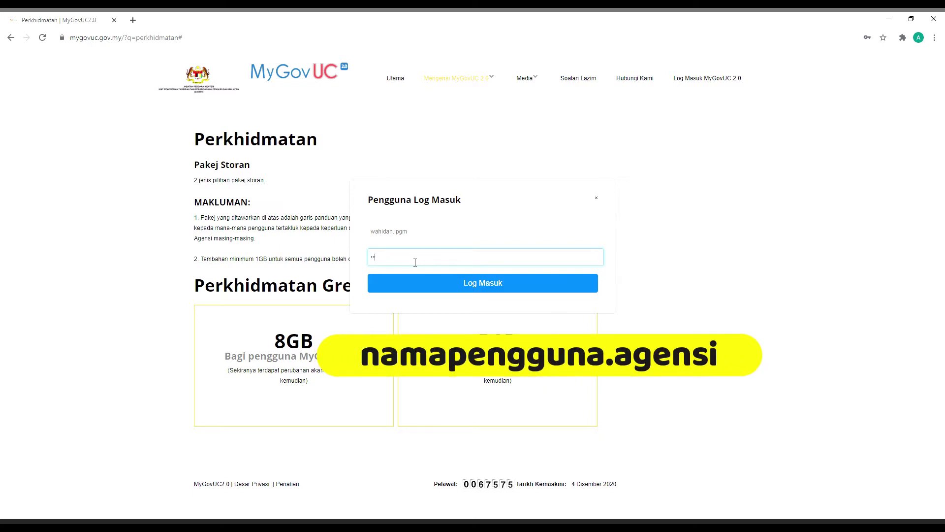
text(•••)
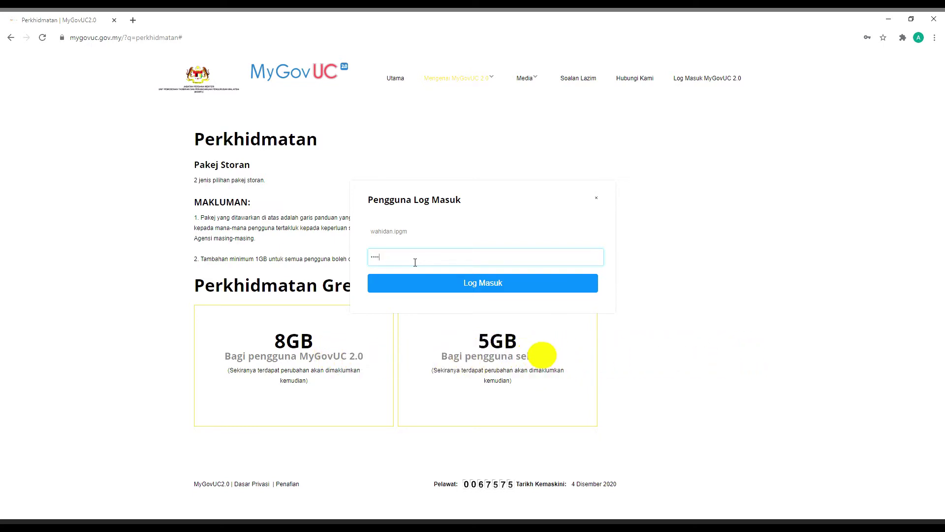
text(•••)
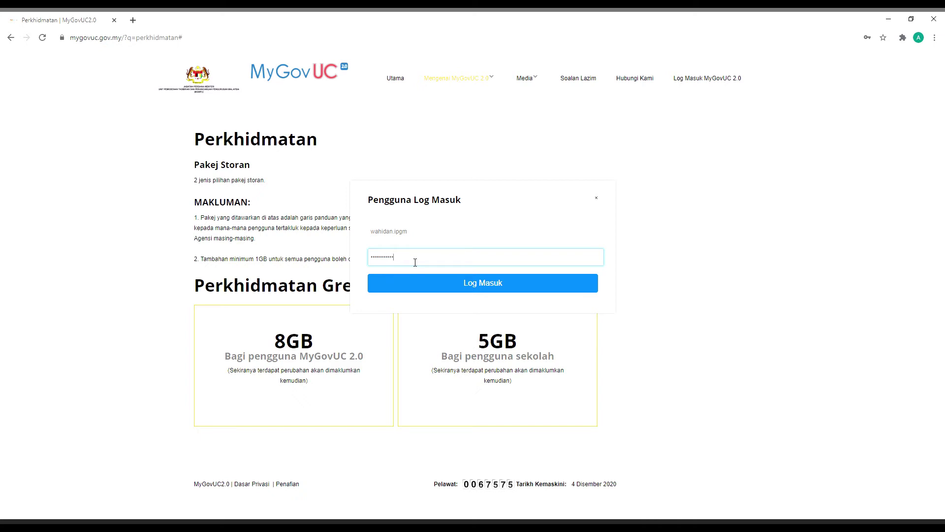
text(••)
click(479, 289)
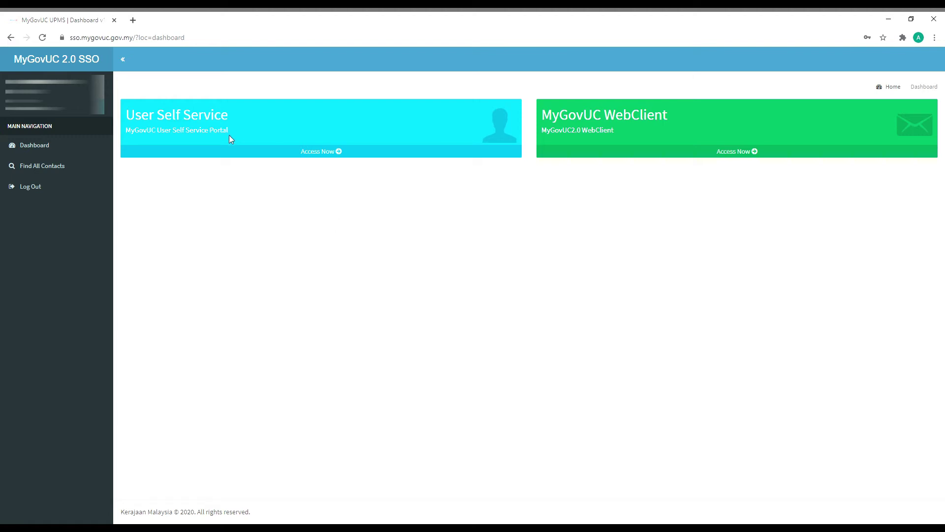
- Open User Self Service from the signed-in SSO dashboard
click(152, 136)
- Open the User Self Service profile and view its Contact Information, then Reset Password
click(325, 152)
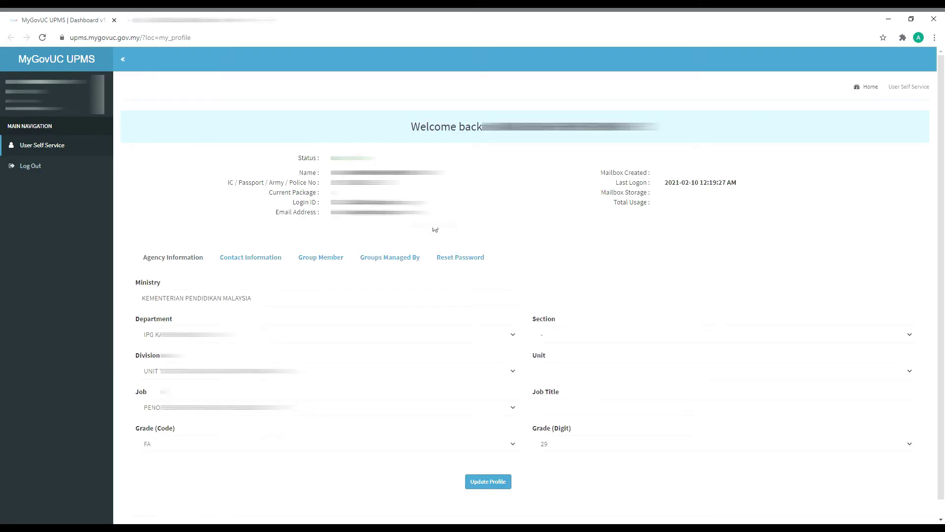
scroll(436, 230, down, 1)
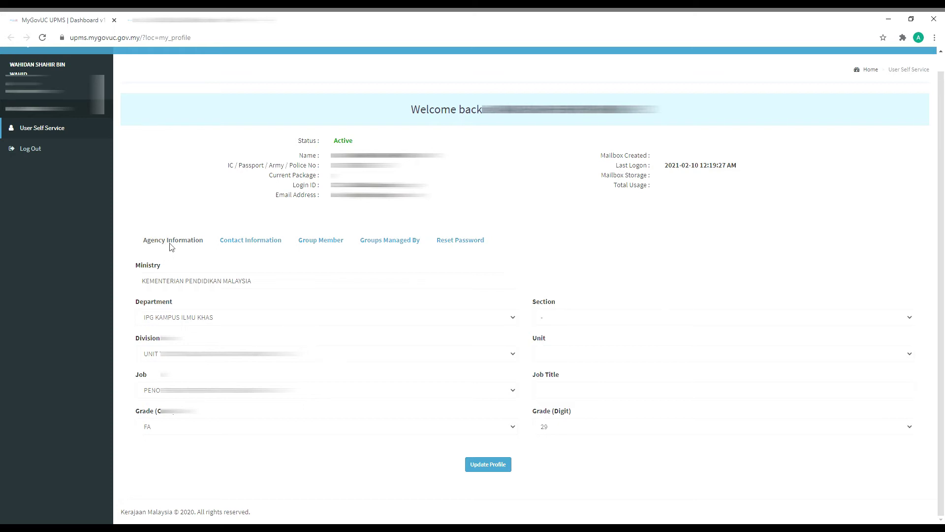
click(275, 244)
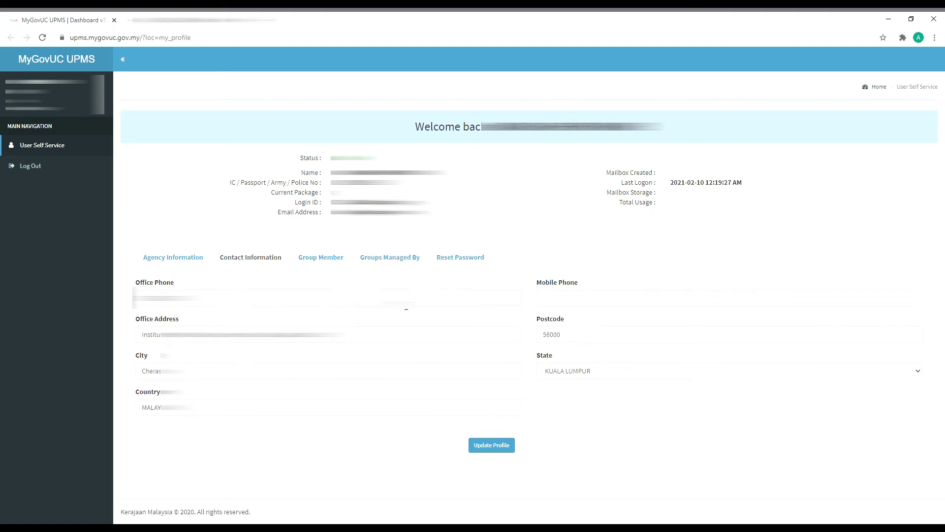
click(460, 259)
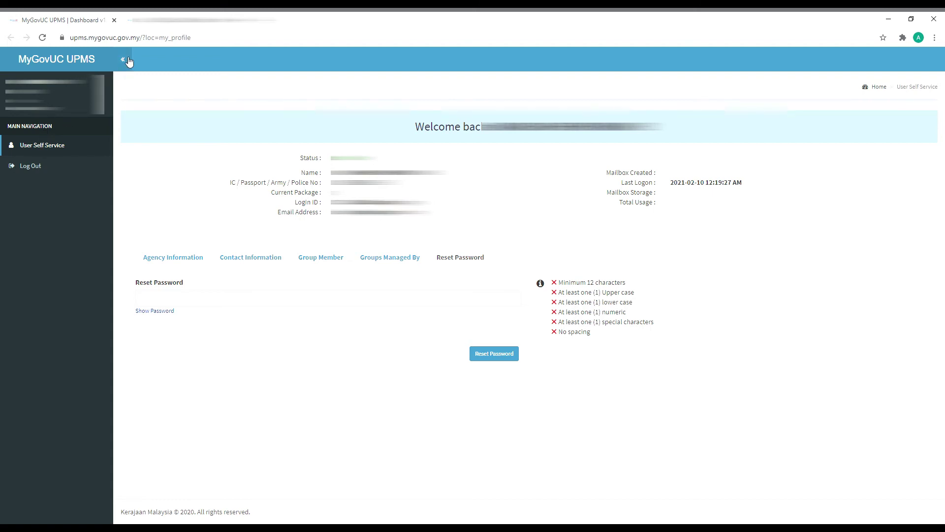
- Collapse and re-expand the side navigation, then return to the MyGovUC UPMS dashboard
click(126, 59)
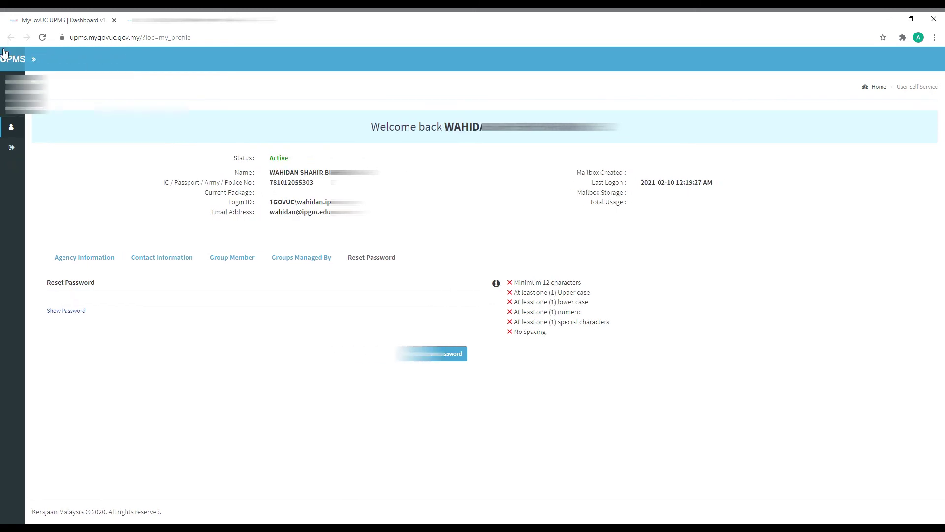
click(46, 60)
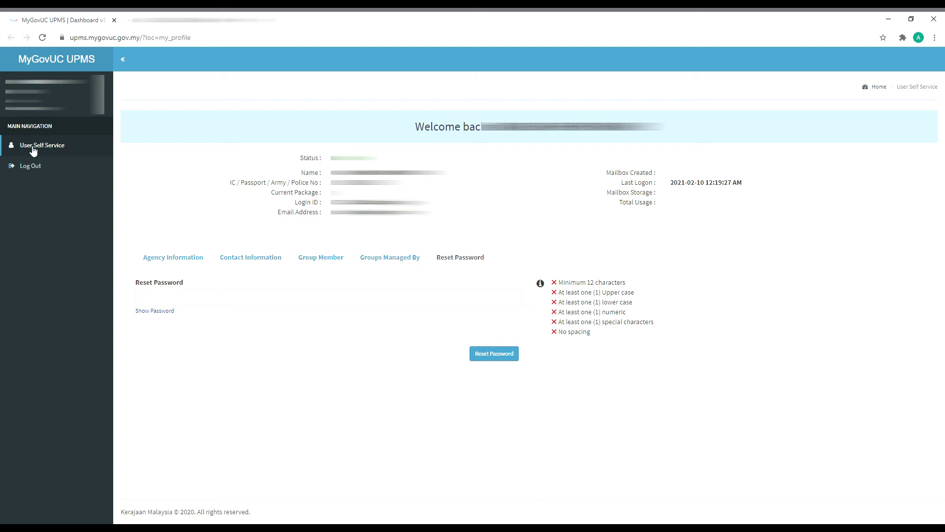
click(42, 64)
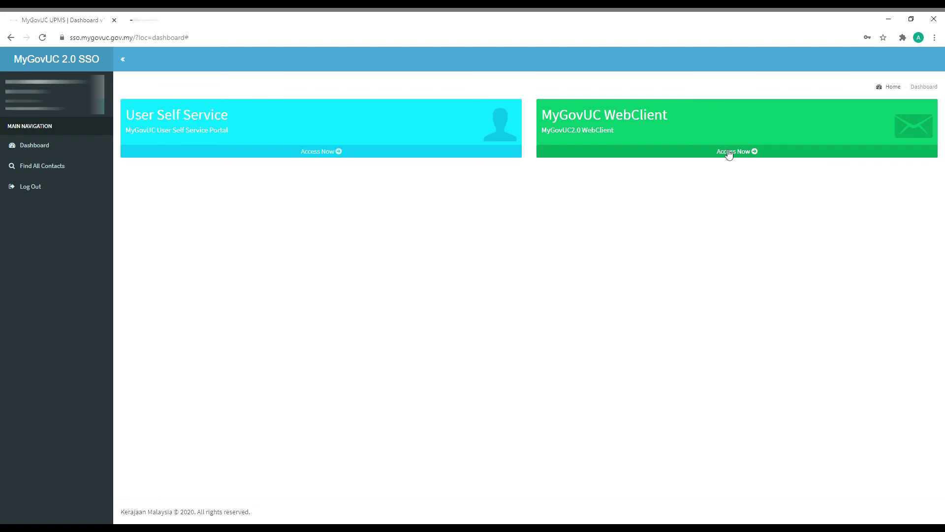
- Launch MyGovUC WebClient to the Inbox with 653 unread messages, then go to TeamChat
click(736, 153)
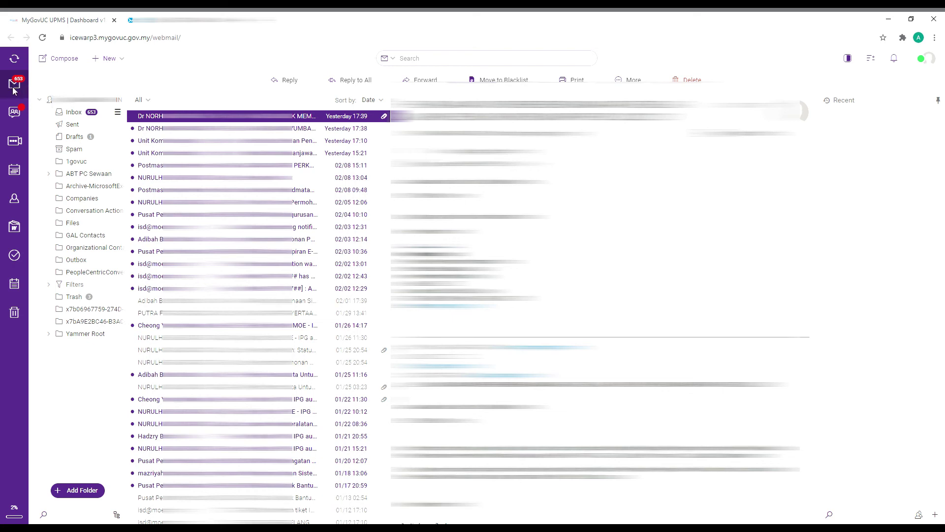
click(15, 114)
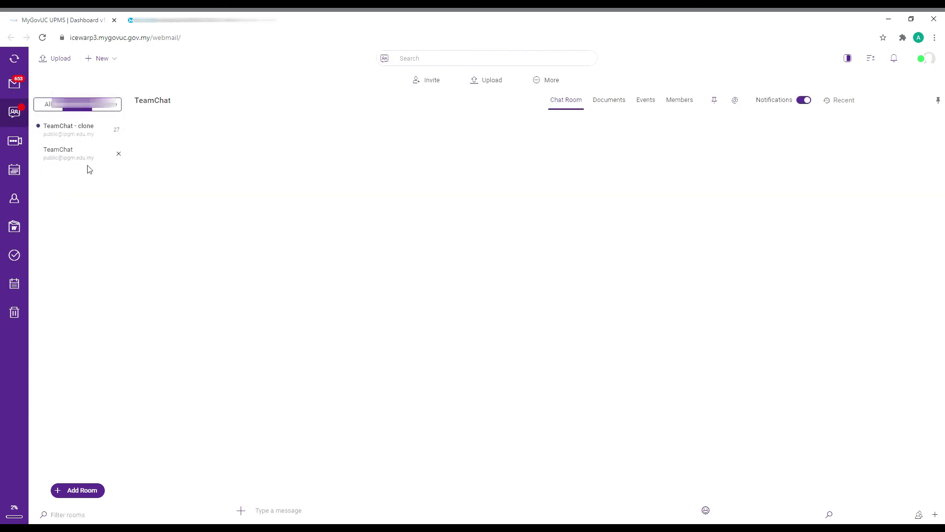
- Visit Conferences, then show the Calendar's Week 7 (8–14 February)
click(15, 141)
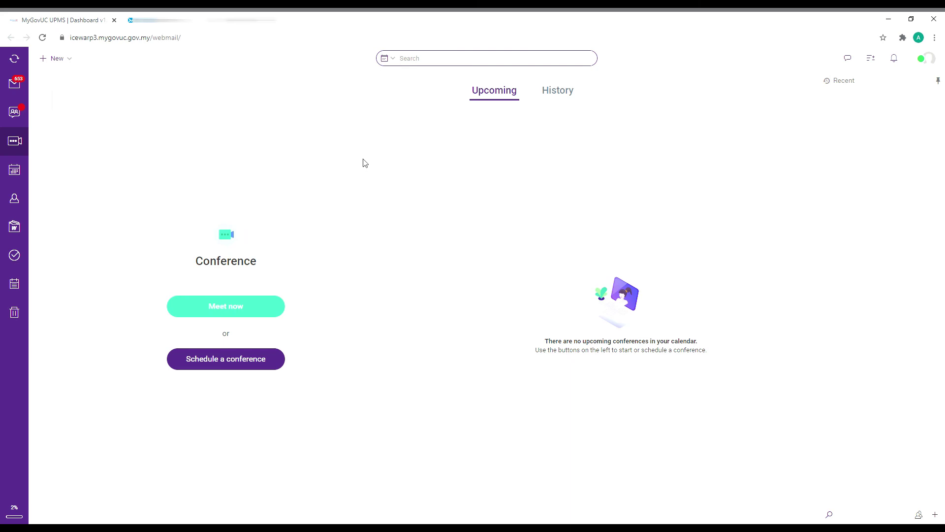
click(15, 171)
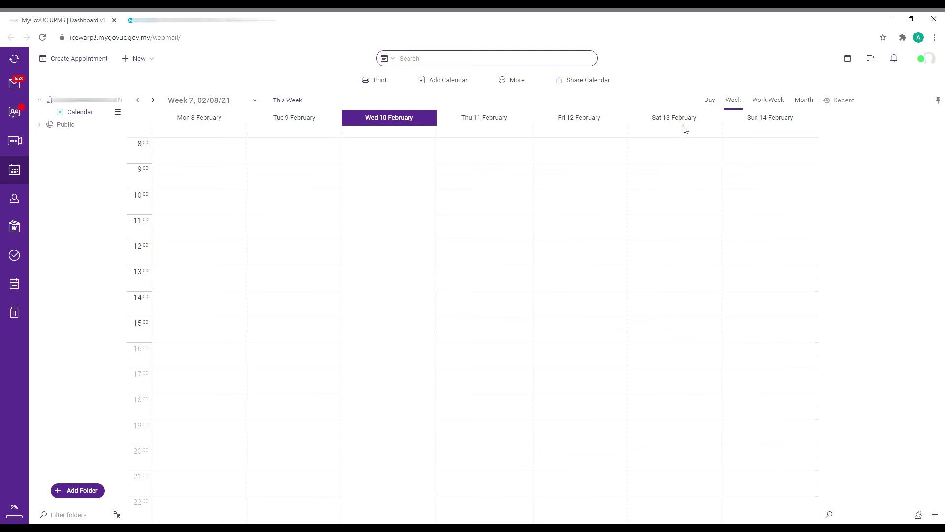
- Tour Contacts, Files & Documents, Tasks, Notes and Trash, then return to the Mail Inbox
click(15, 198)
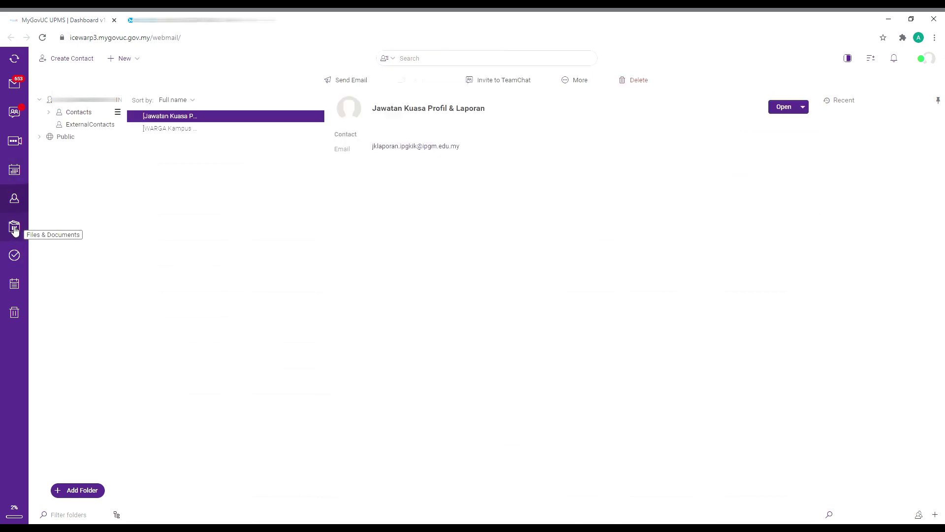
click(14, 227)
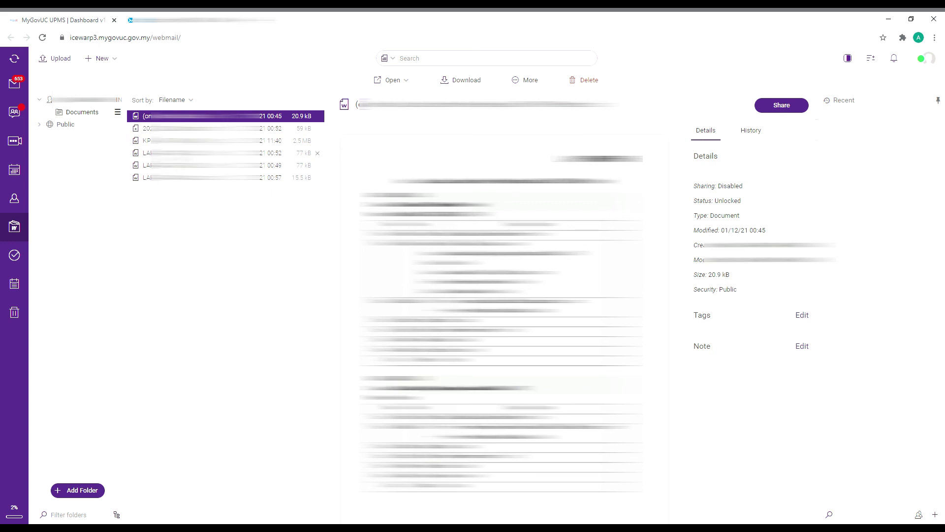
click(16, 257)
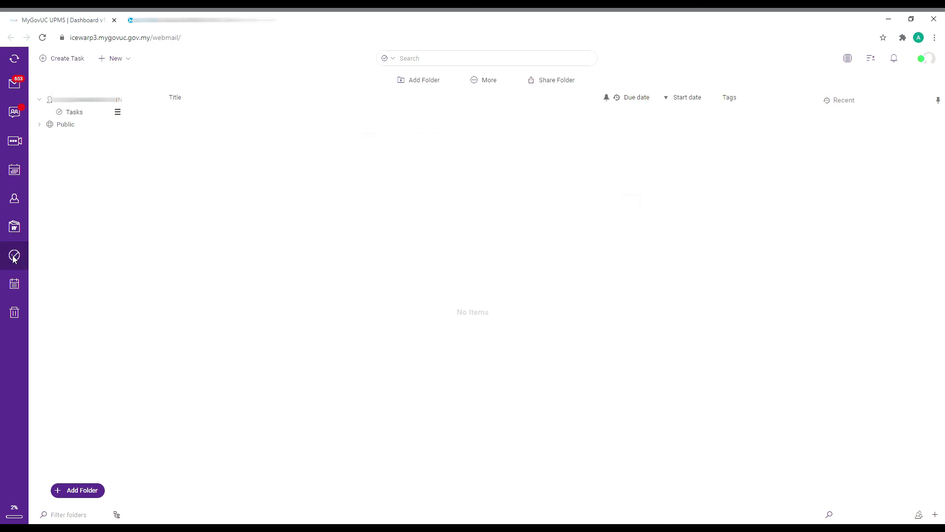
click(15, 285)
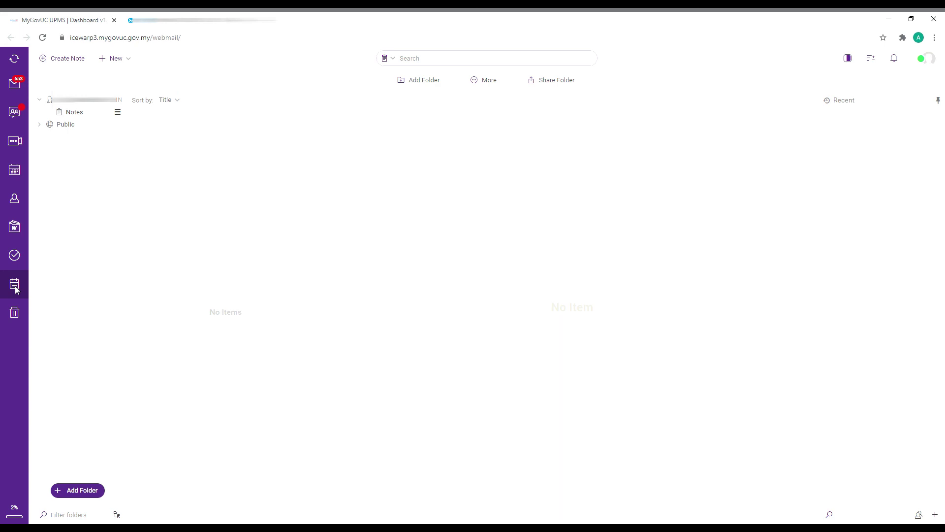
click(14, 313)
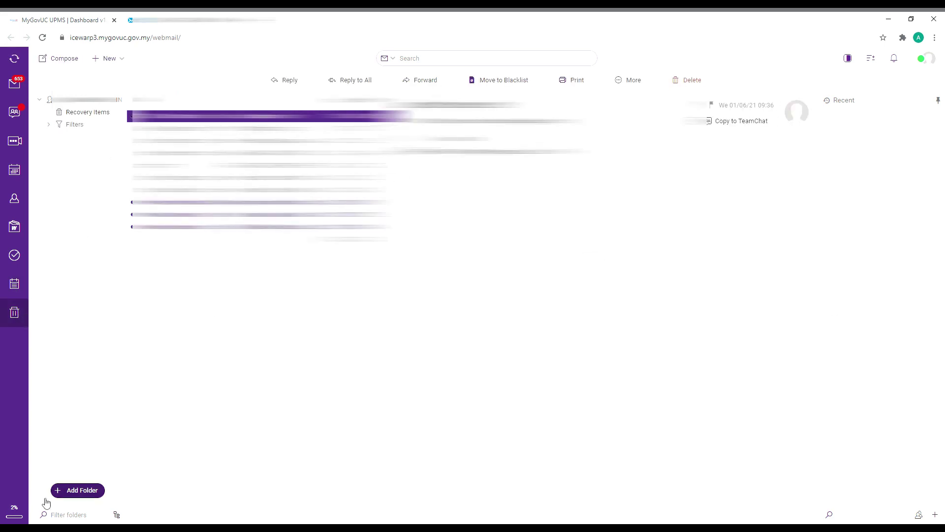
click(15, 84)
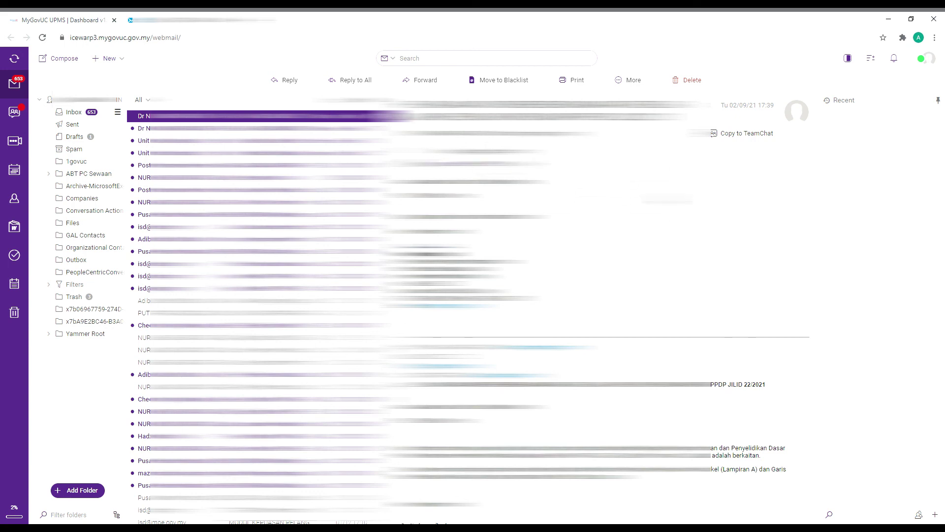
- Close the webmail and UPMS tabs, visit Media > Galeri, then return to the home page top
click(928, 58)
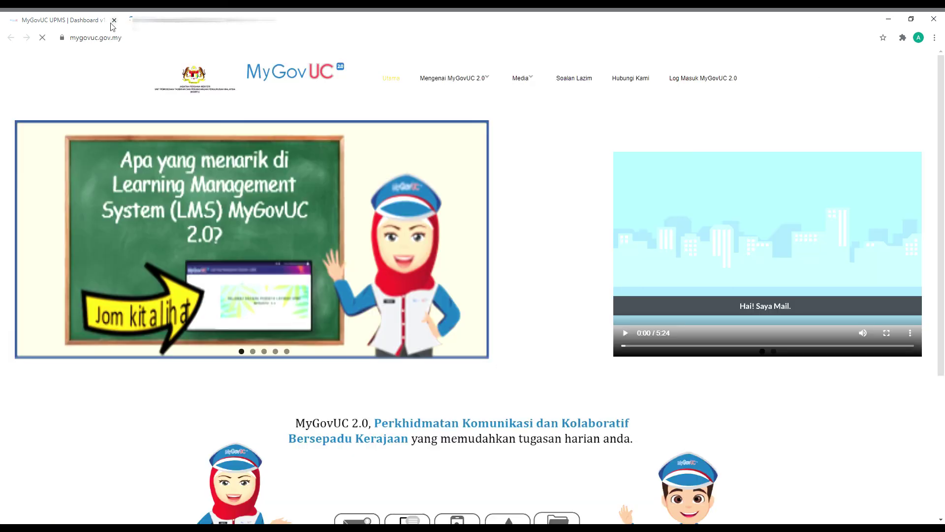
click(113, 21)
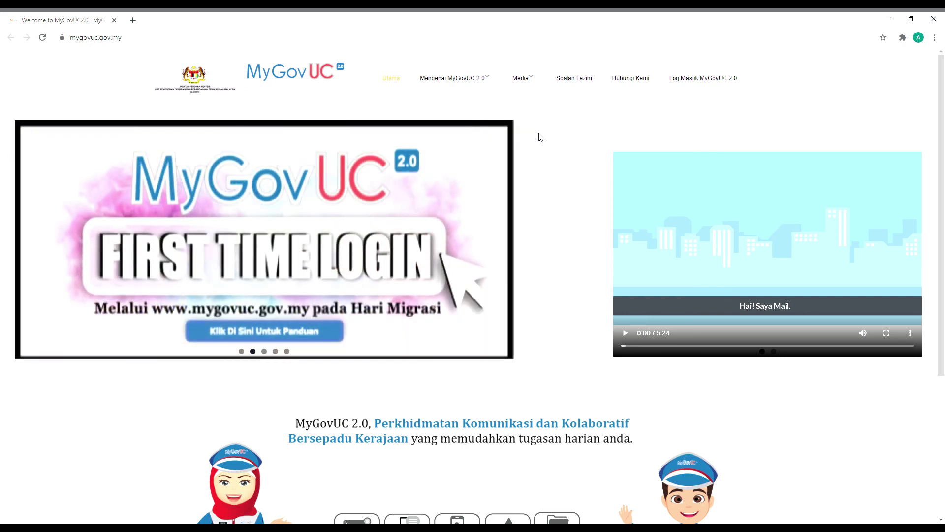
click(532, 82)
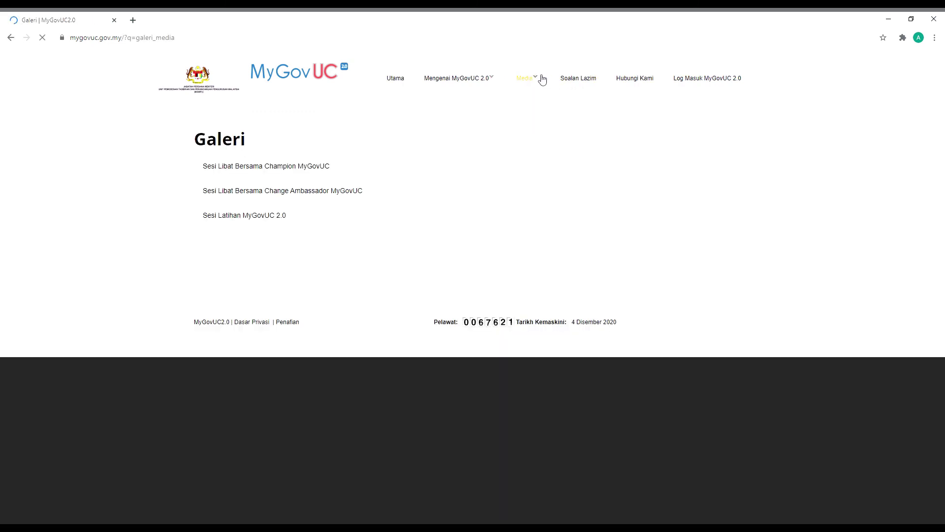
key(alt+Left)
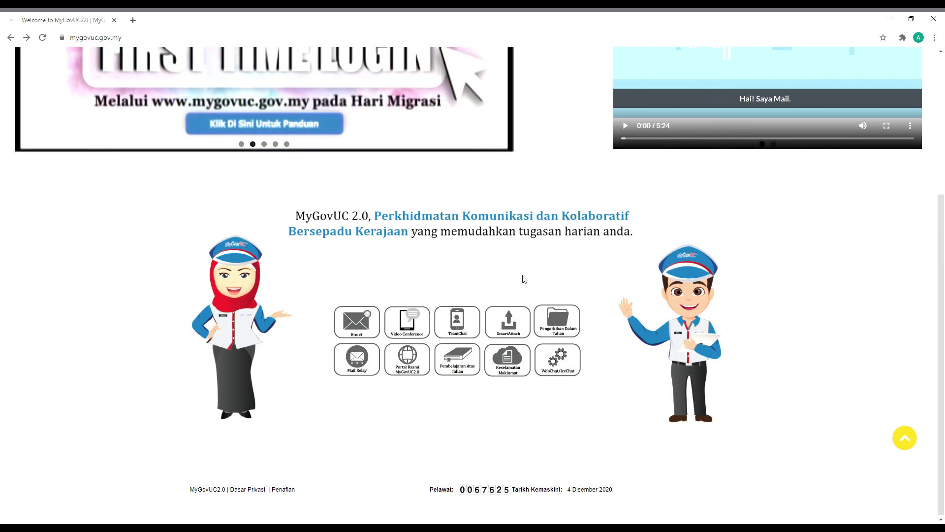
scroll(525, 279, up, 4)
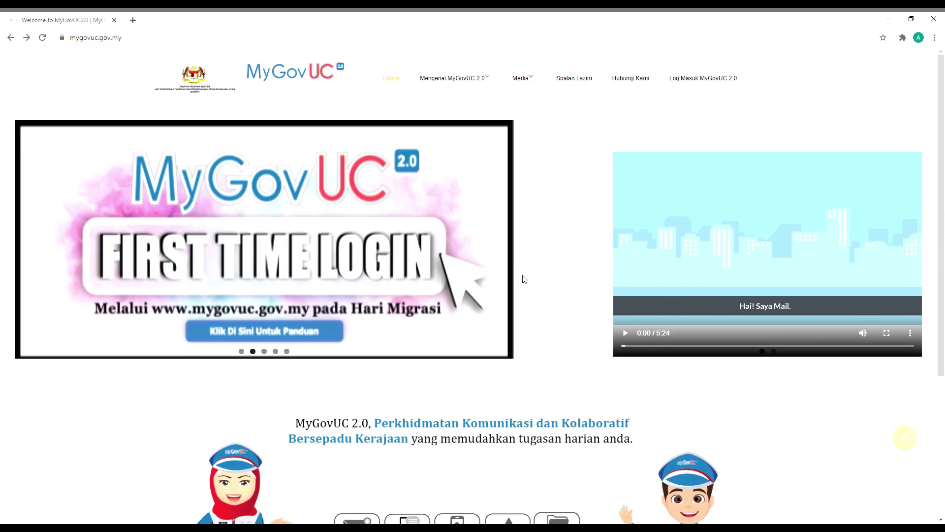